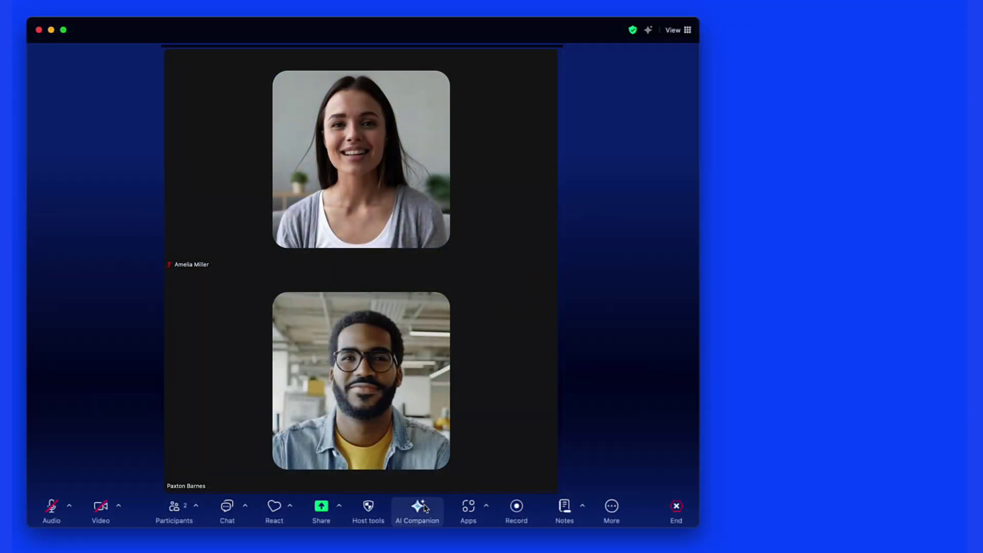
Step: Ask AI Companion, via Glean, for 123 Apple Farms' strategic initiatives and show the answer's PDF source
left_click(434, 495)
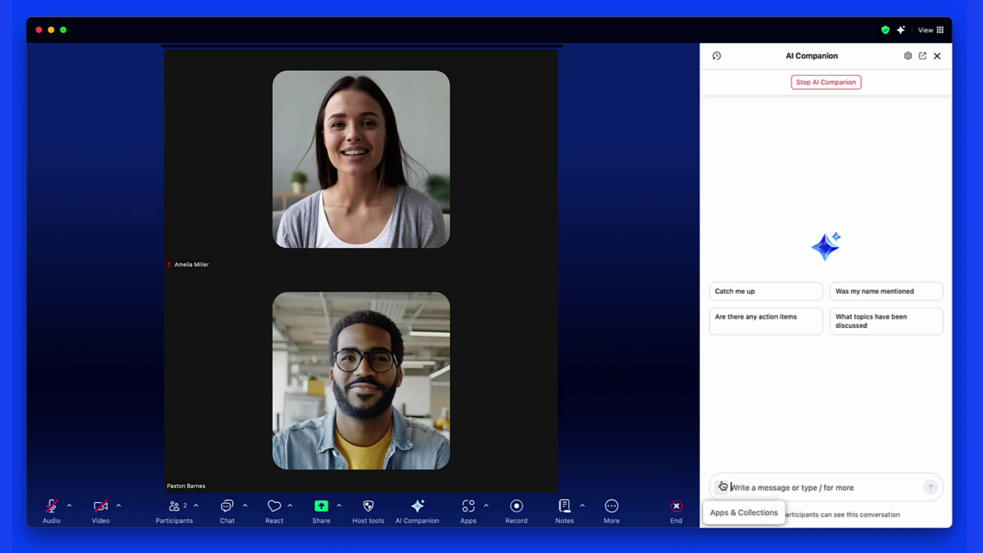
left_click(723, 487)
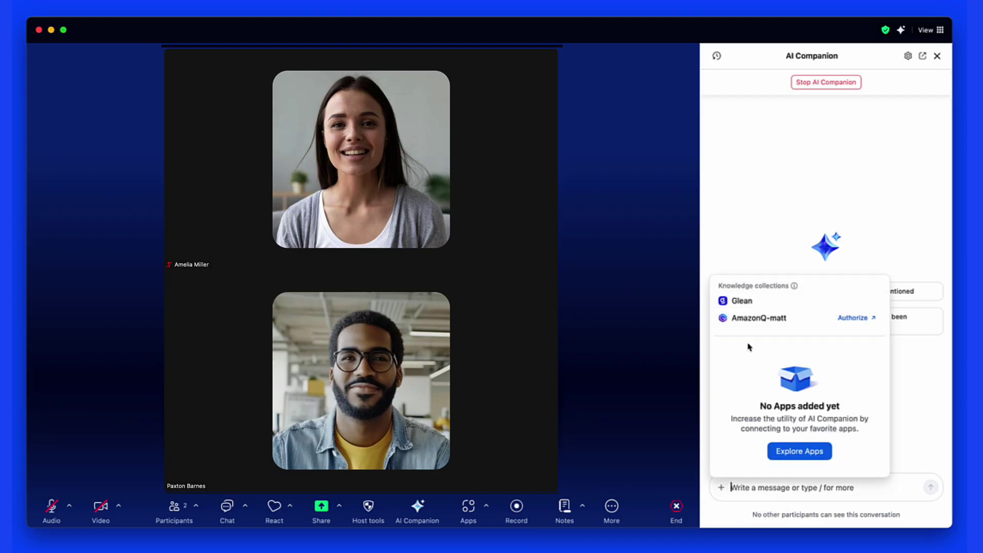
left_click(742, 301)
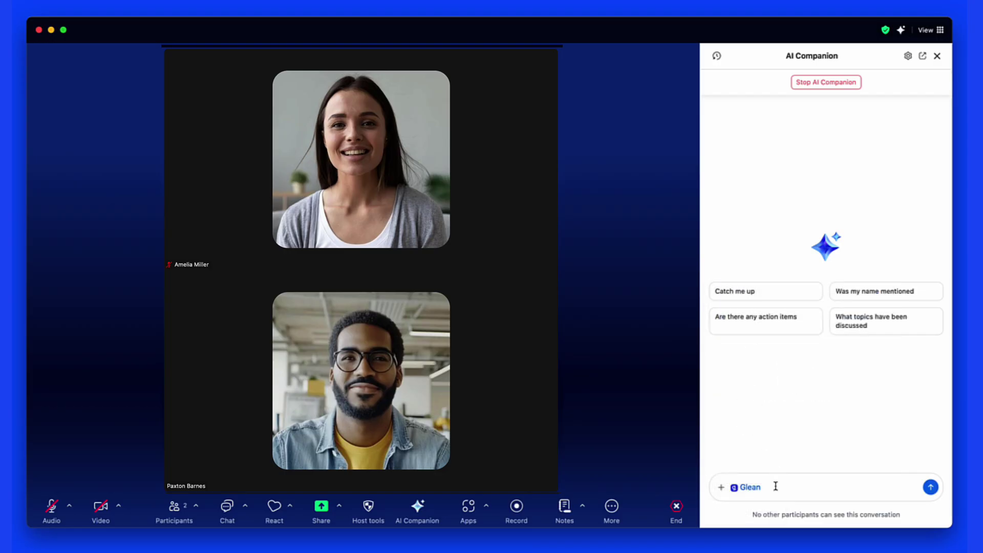
type("What are some of the key Strategic Initiatives for 123 Apple Farms?")
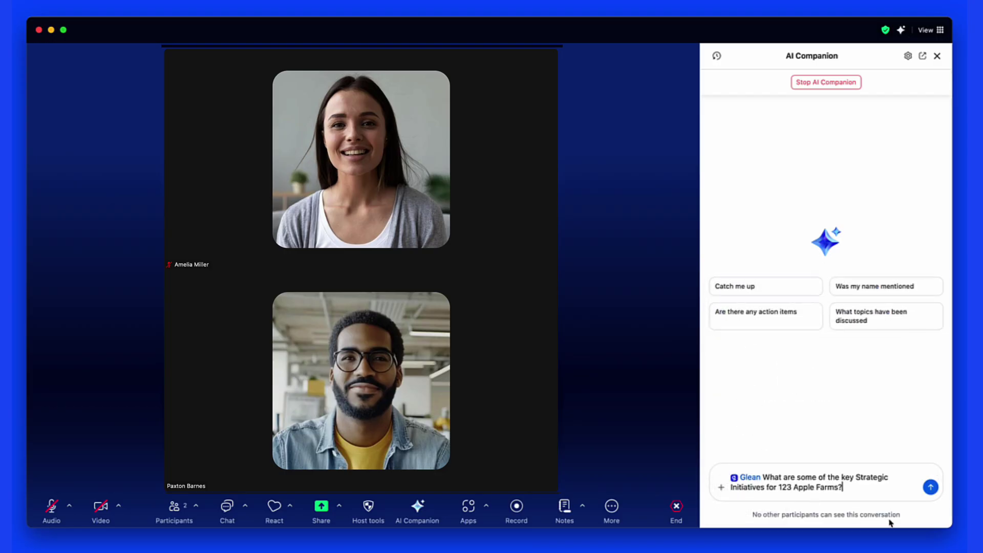
left_click(931, 487)
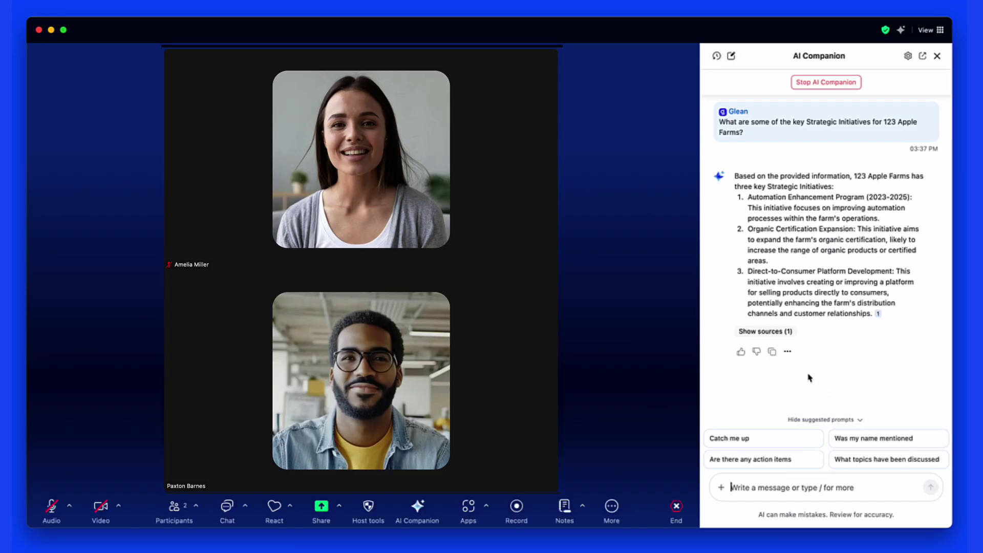
left_click(785, 332)
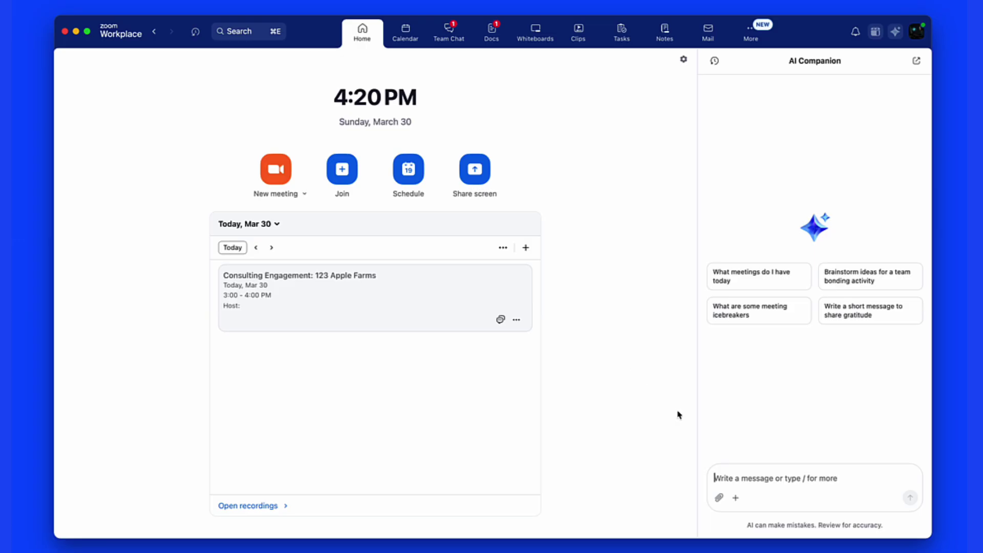
Step: From the home AI Companion panel, re-ask Glean for 123 Apple Farms' three strategic initiatives
left_click(738, 501)
left_click(743, 312)
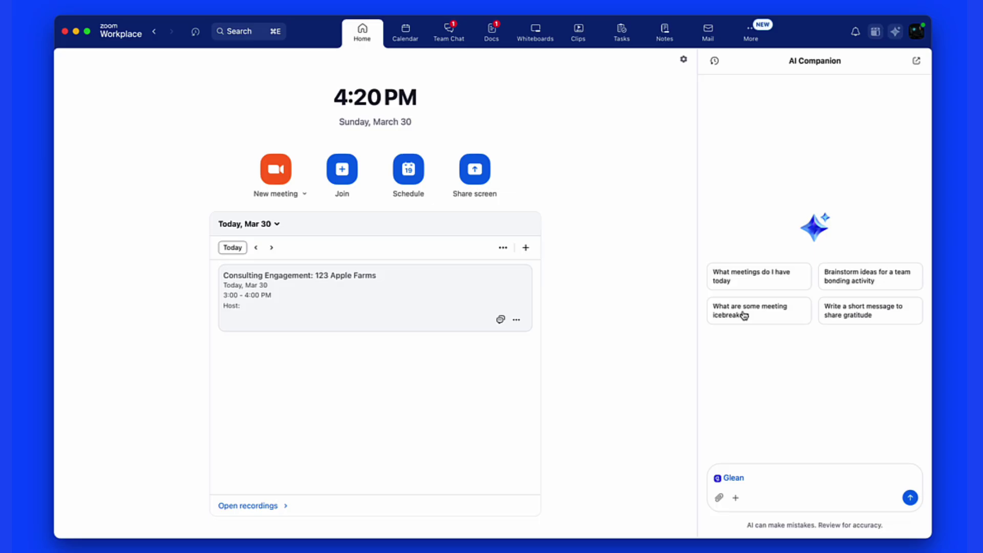
type("What are the strategic initiatives for \"123 Apple Farms\"")
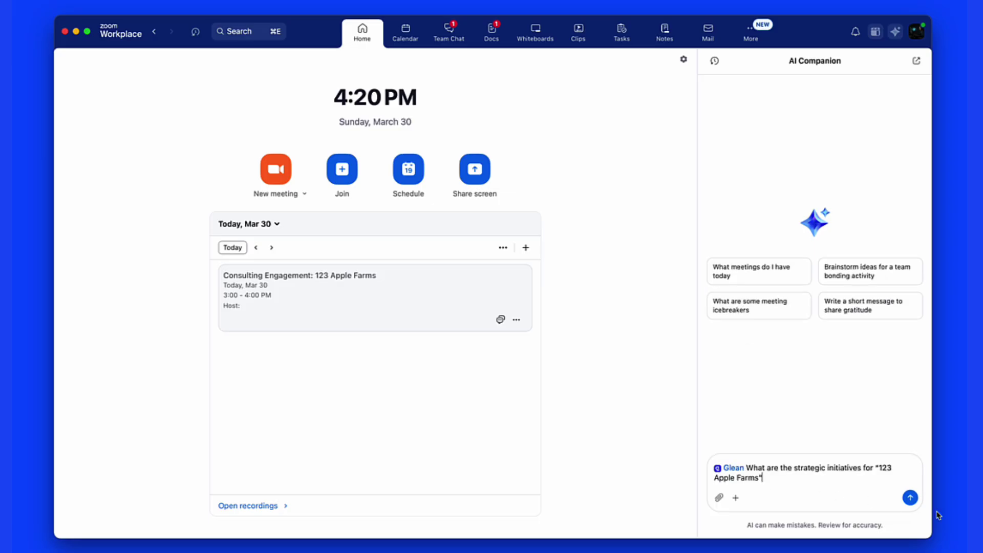
left_click(910, 498)
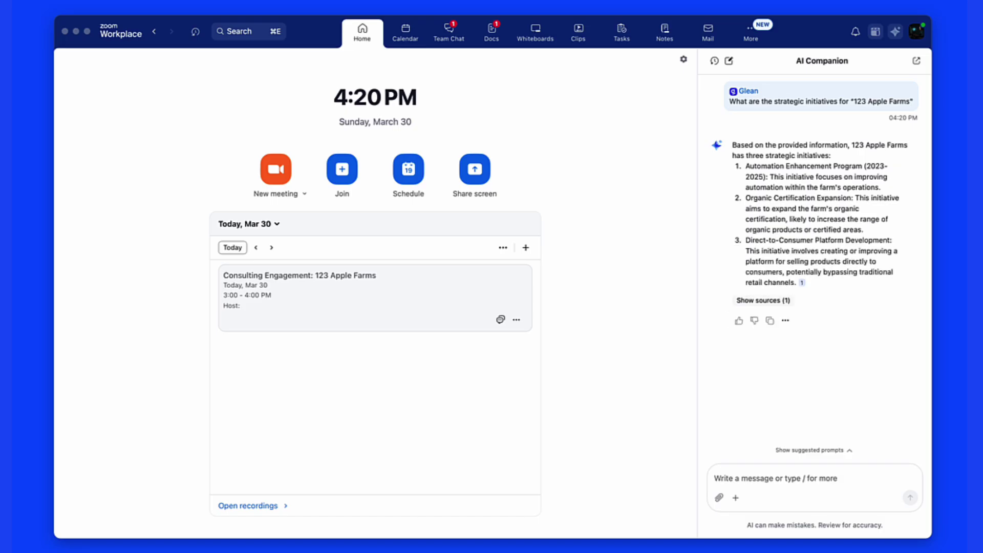
Step: Show the answer's source, then request a client follow-up draft referencing the Consulting Engagement: 123 Apple Farms meeting
left_click(771, 301)
left_click(737, 478)
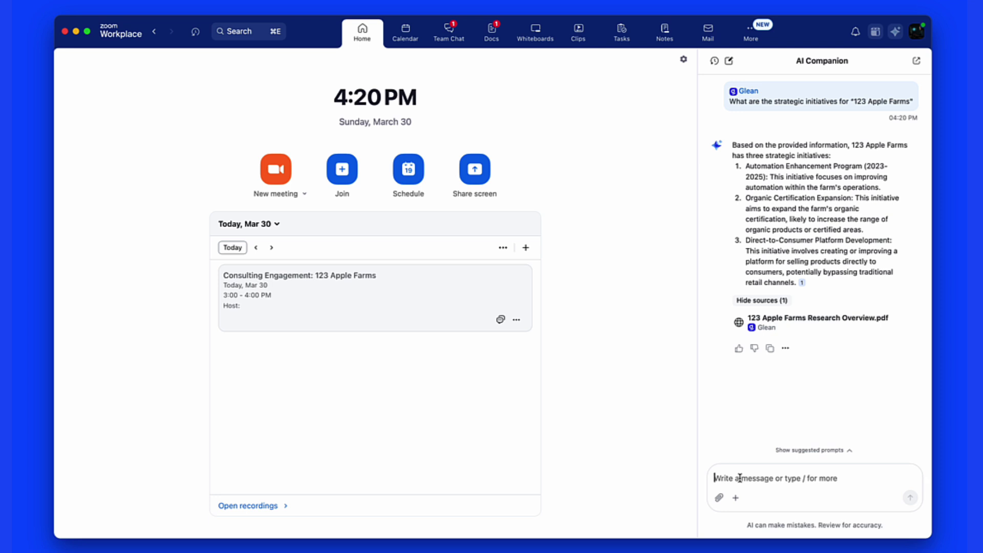
type("Use this information above and what was discussed in the customer meeting to send out an engagement followup message to the prospective client.")
type(" /")
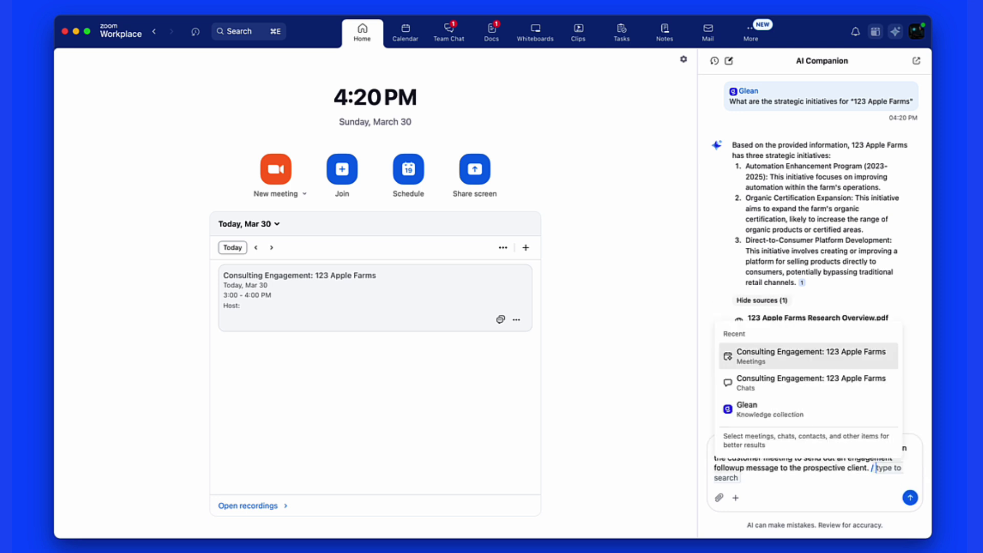
type("123 apple")
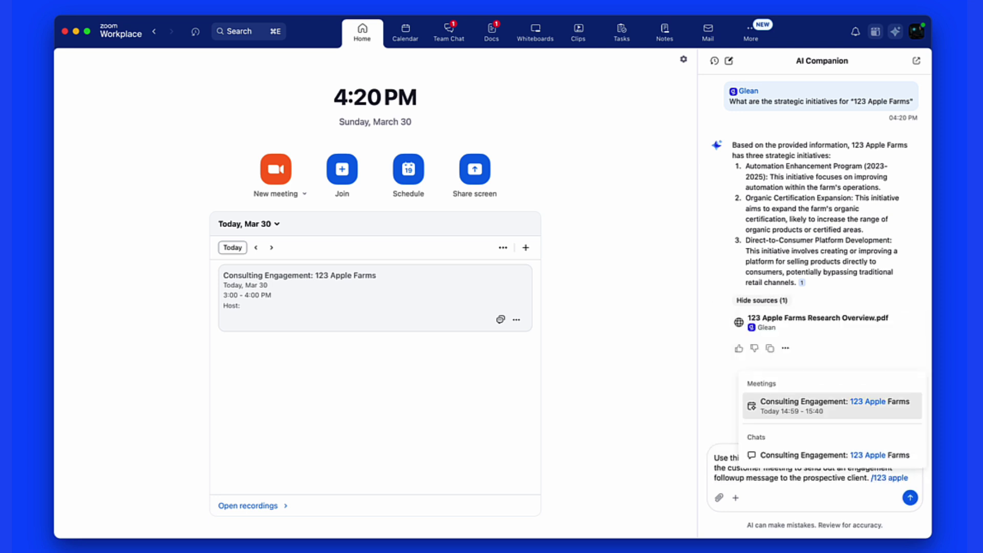
left_click(782, 403)
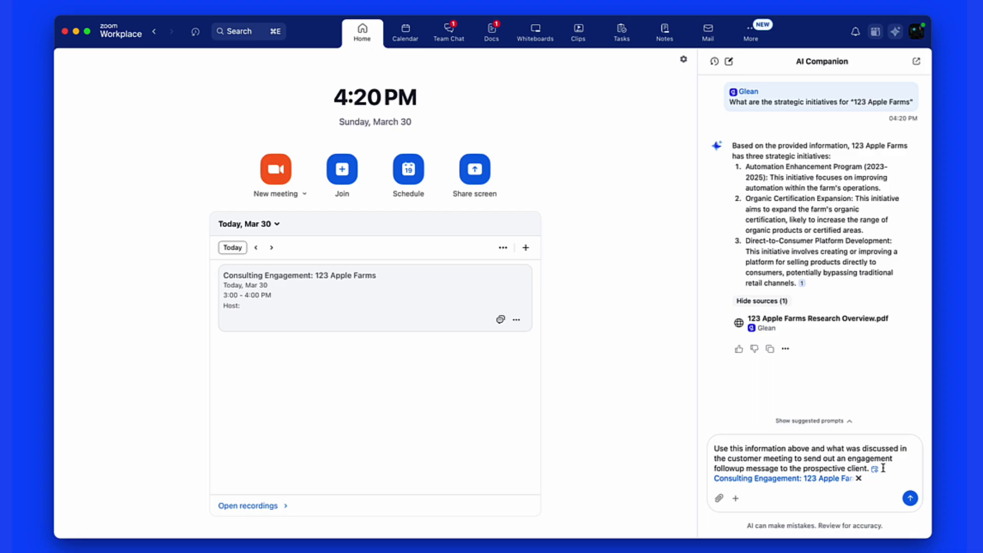
left_click(910, 499)
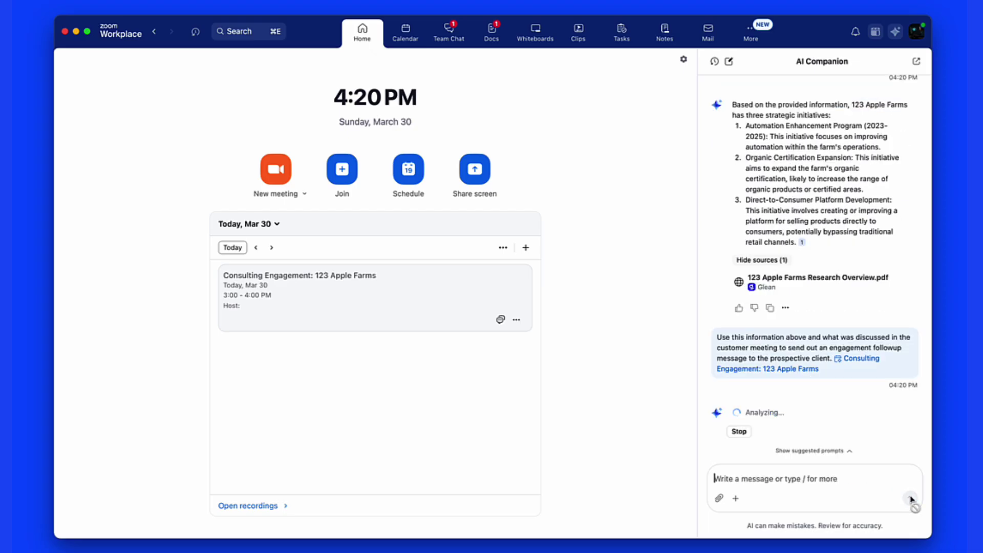